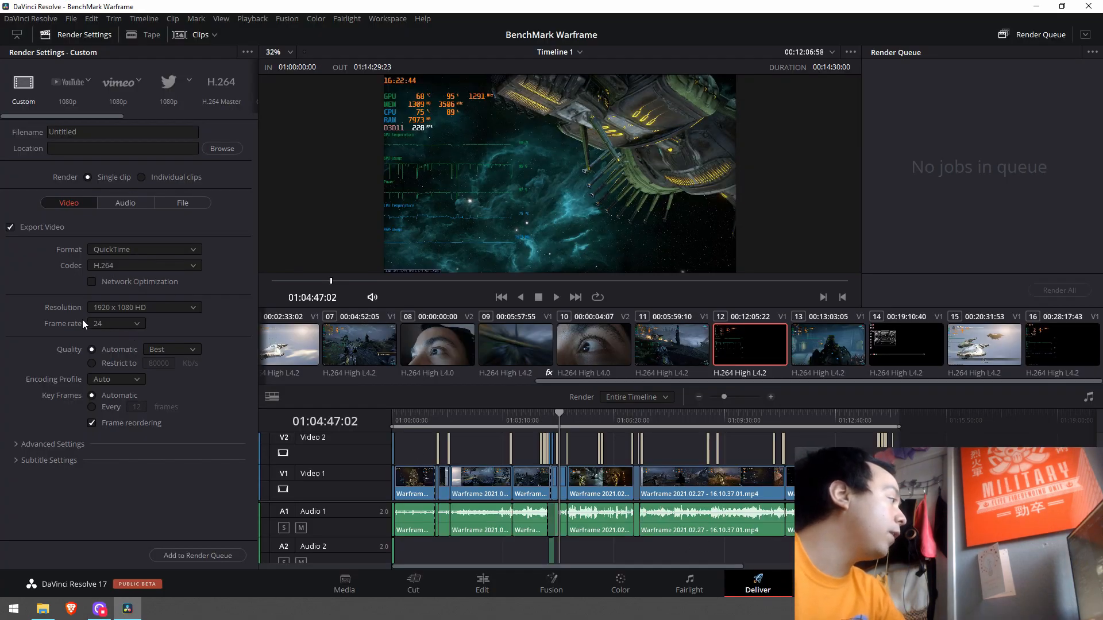
# Keep the render frame rate at 24 and rewind the playhead to 01:00:00:00.
pyautogui.click(117, 324)
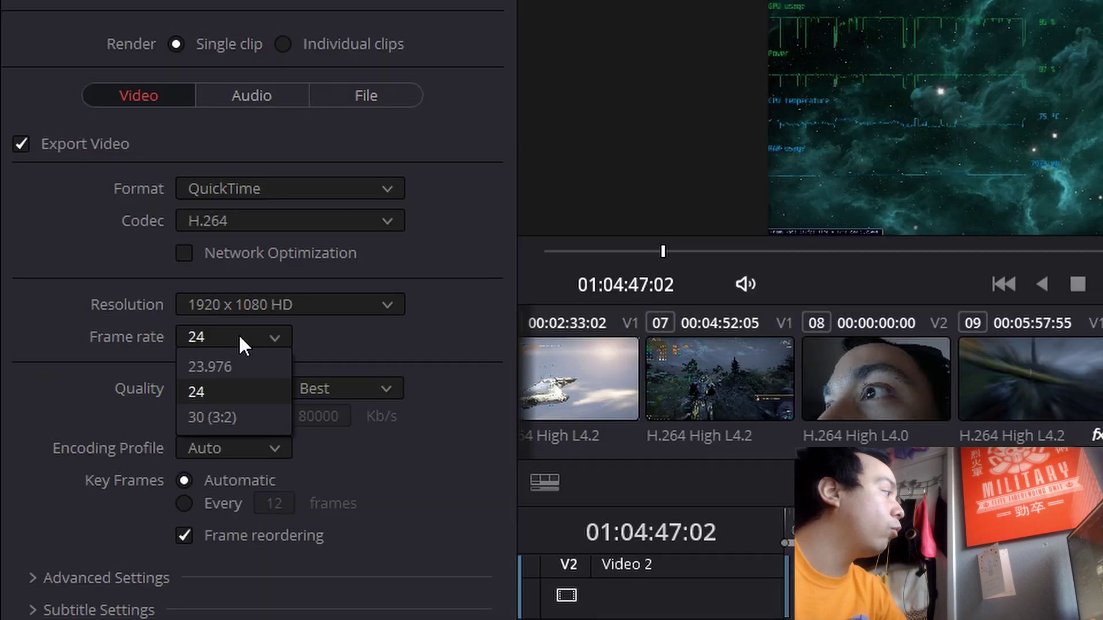
pyautogui.click(233, 387)
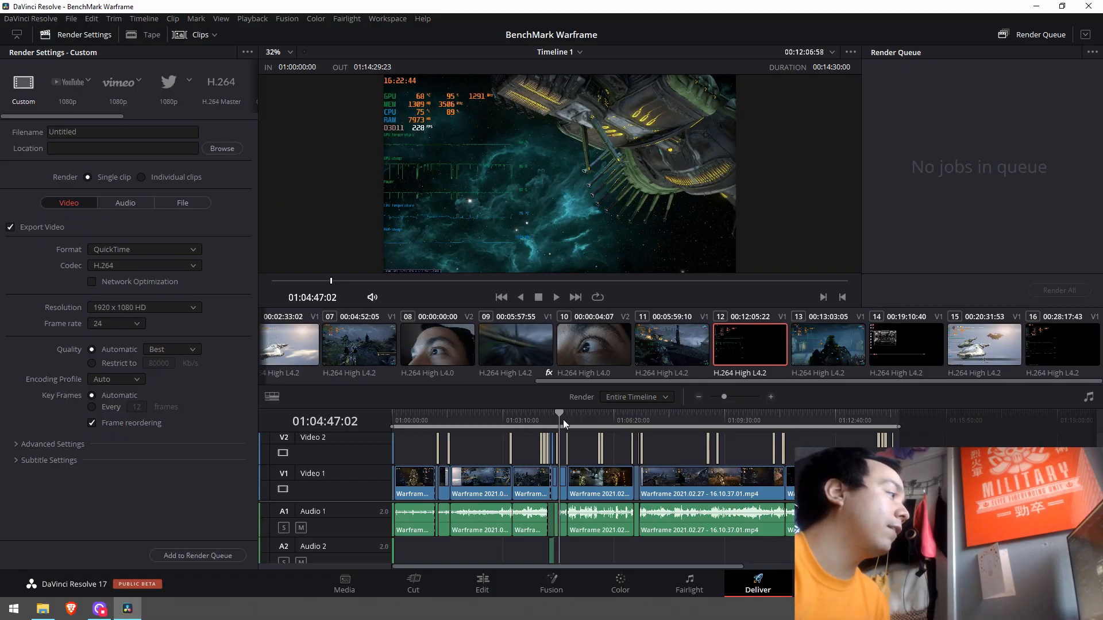
pyautogui.moveTo(563, 420); pyautogui.dragTo(379, 405)
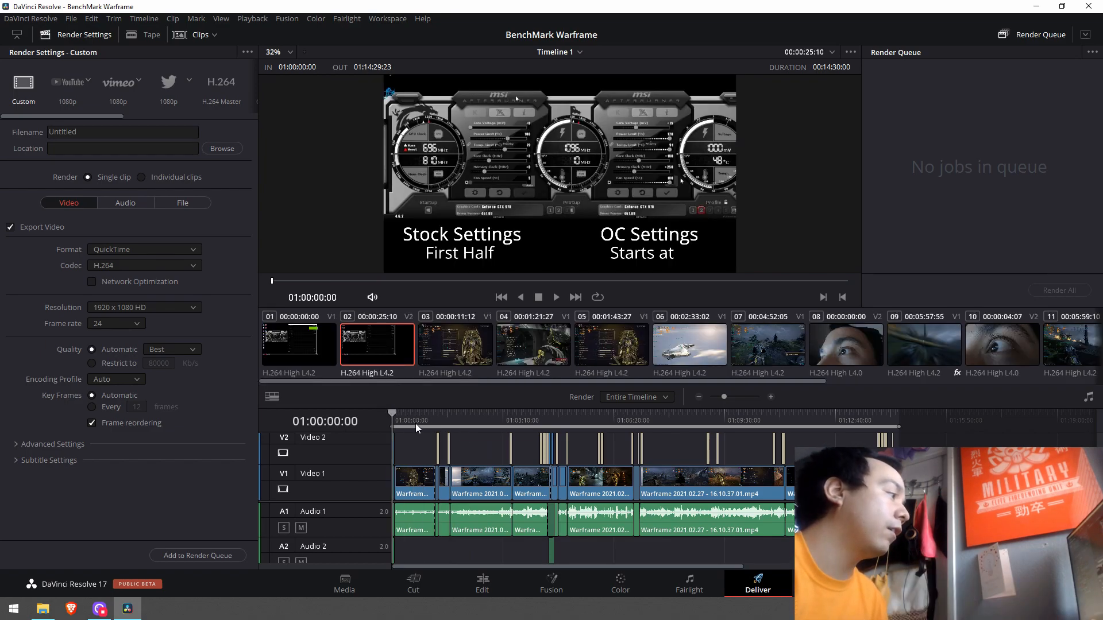
pyautogui.moveTo(393, 415)
pyautogui.mouseDown()
pyautogui.moveTo(402, 413)
pyautogui.moveTo(354, 403)
pyautogui.mouseUp()
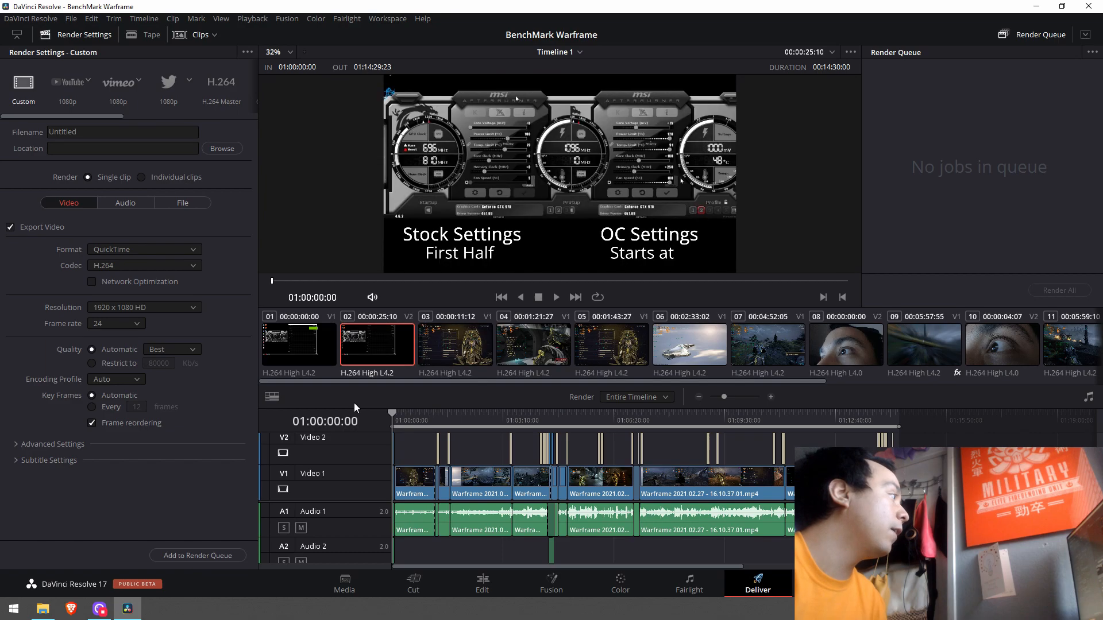
# Check the Warframe recording's Details properties, showing about 61 frames per second, then dismiss them.
pyautogui.click(48, 609)
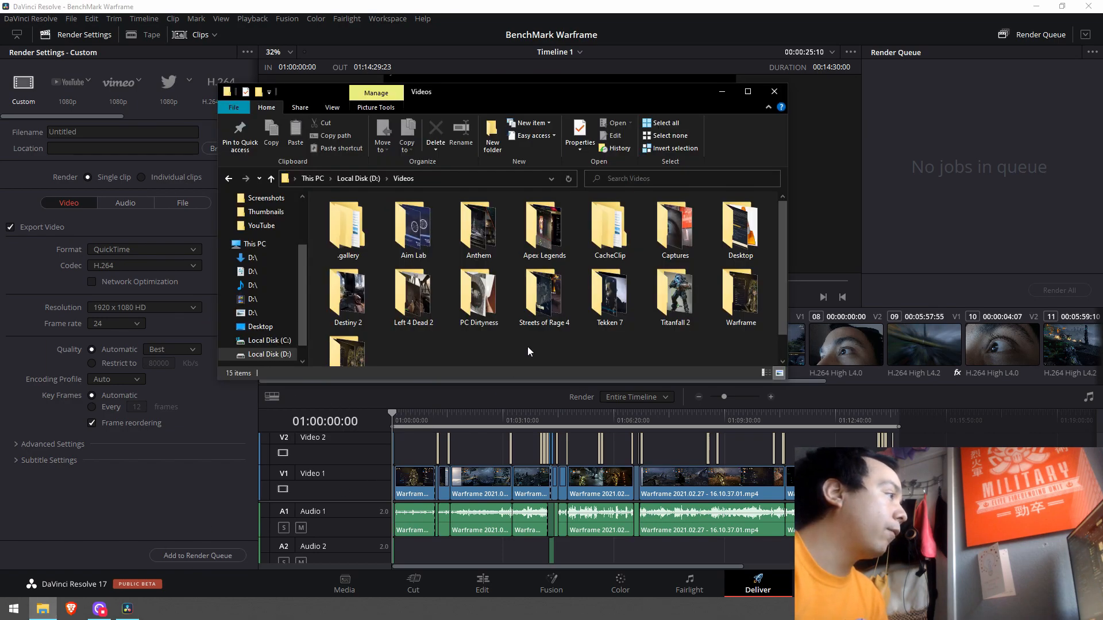
pyautogui.doubleClick(746, 303)
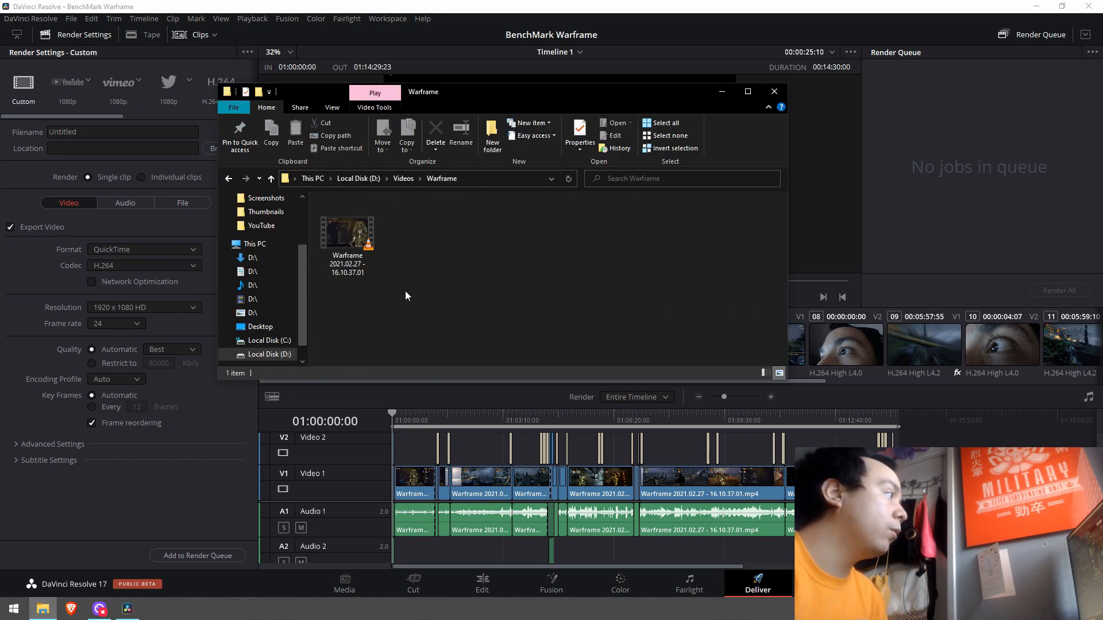
pyautogui.click(356, 257)
pyautogui.rightClick(355, 257)
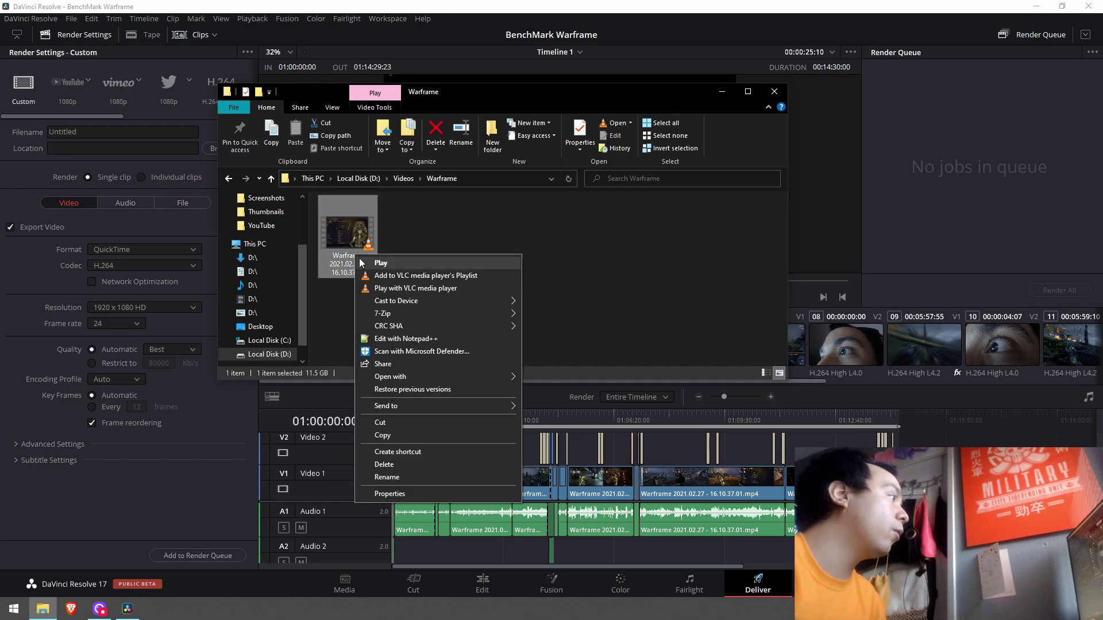
pyautogui.click(414, 497)
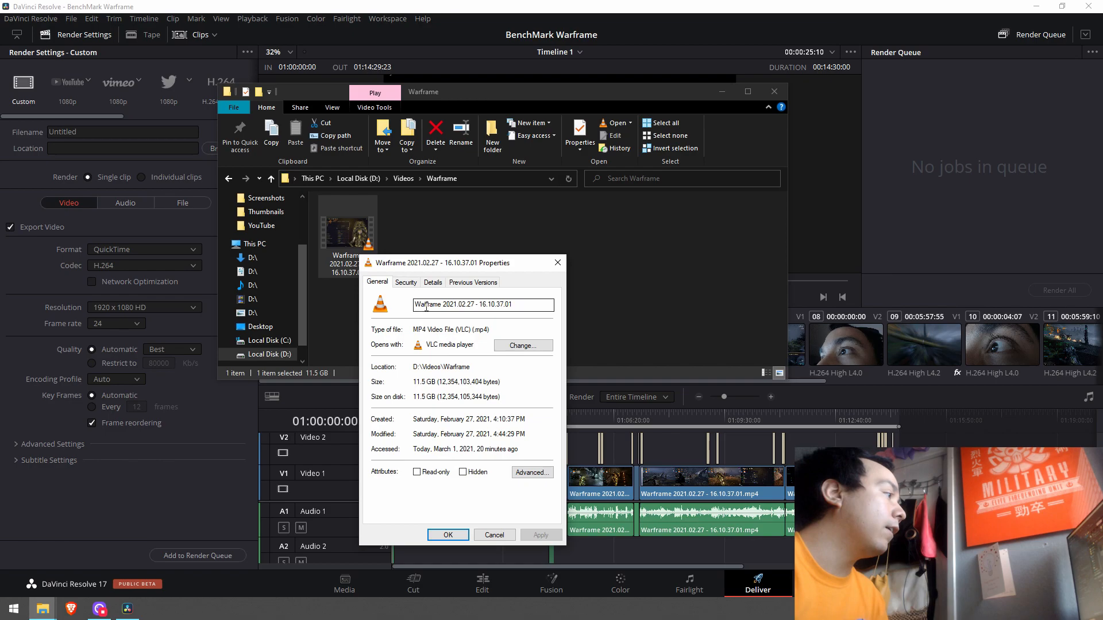
pyautogui.click(432, 283)
pyautogui.scroll(-1, 481, 454)
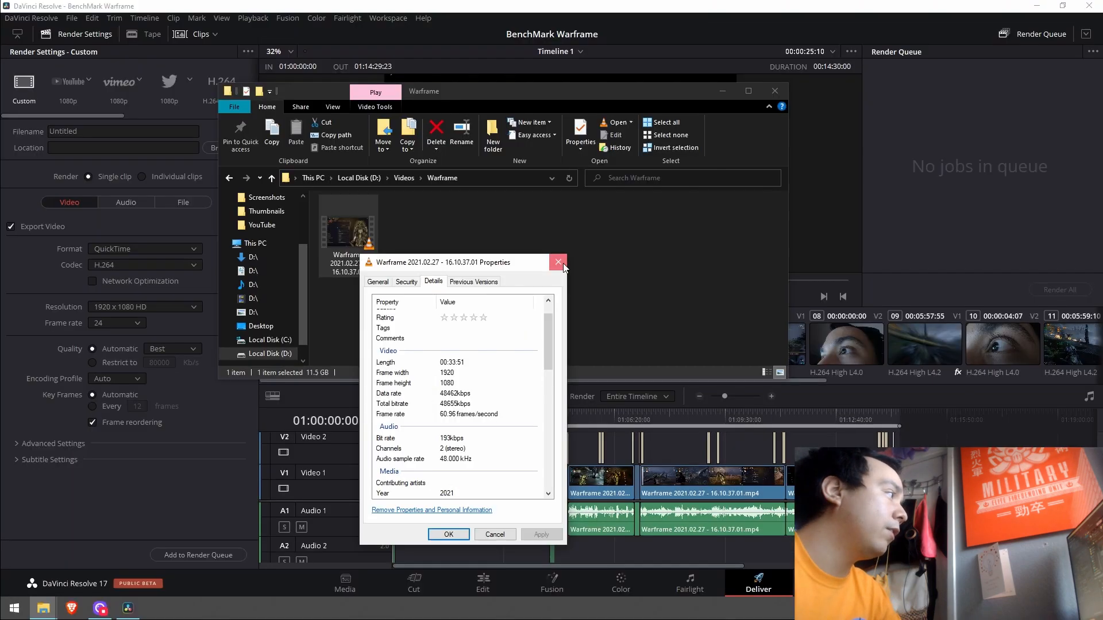
pyautogui.click(558, 262)
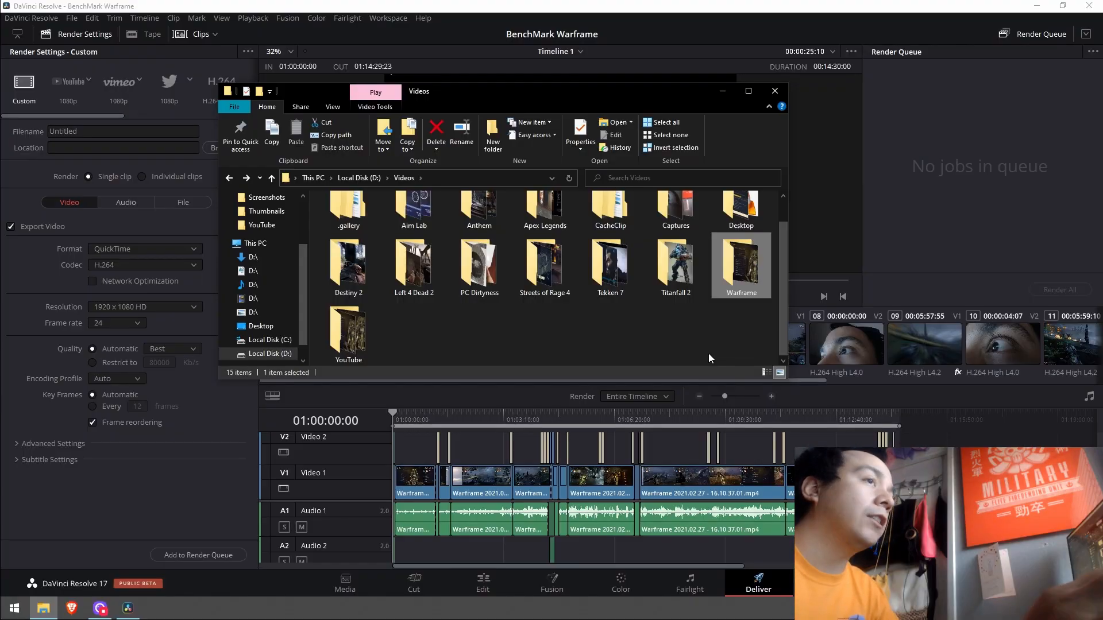
# Check the newest Tekken 7 recording's Details properties, confirming 60.00 frames per second.
pyautogui.doubleClick(684, 284)
pyautogui.press('BackSpace')
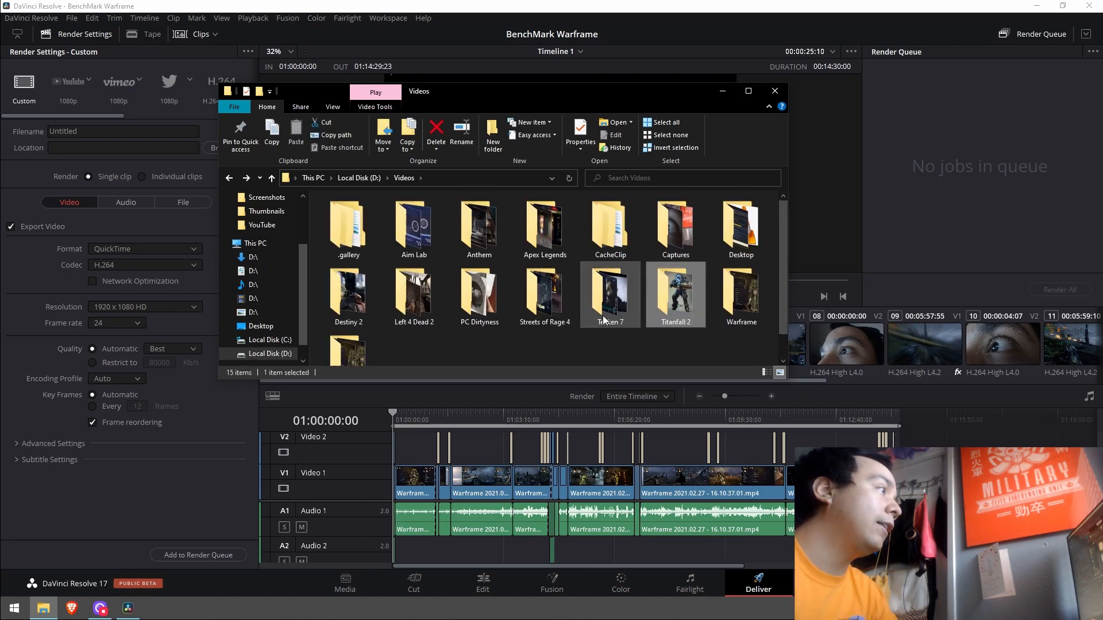
pyautogui.doubleClick(603, 313)
pyautogui.rightClick(379, 81)
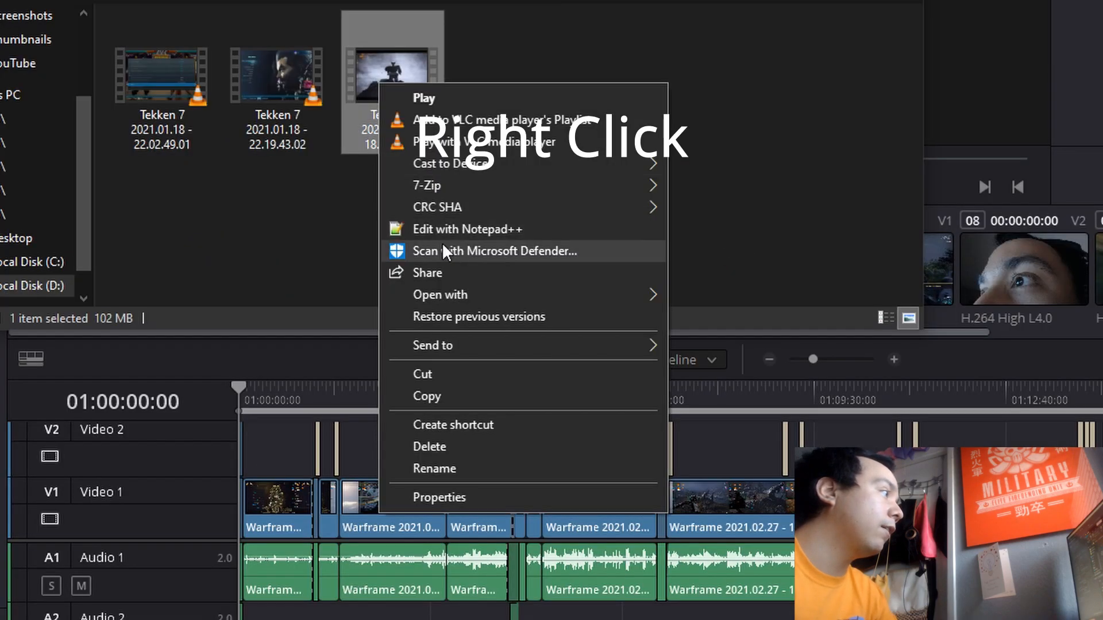
pyautogui.click(486, 498)
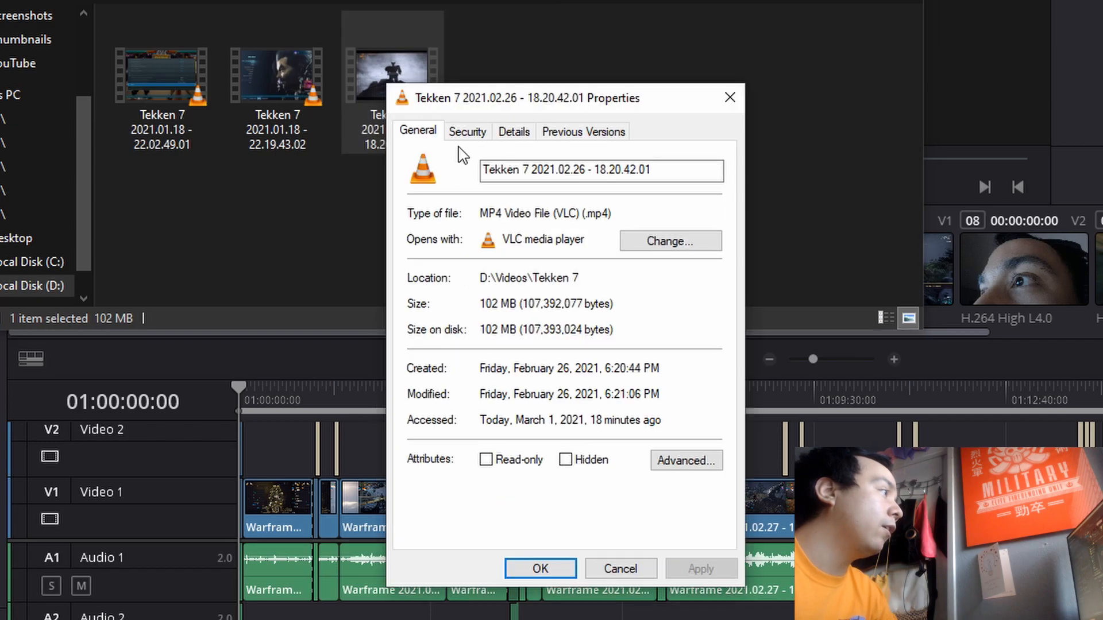
pyautogui.click(502, 138)
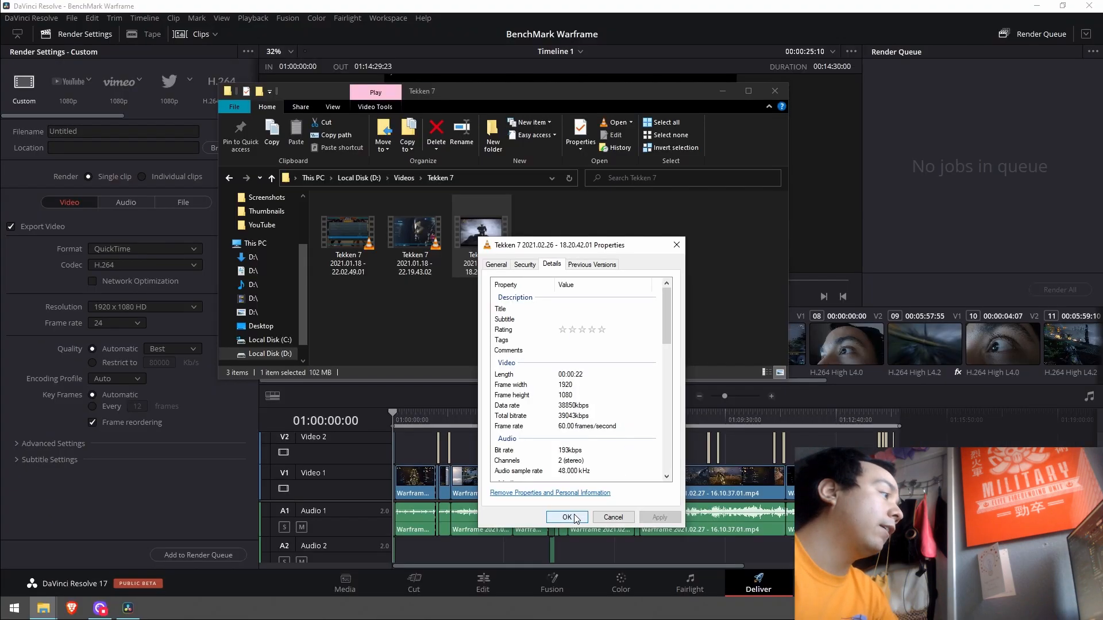
pyautogui.click(574, 519)
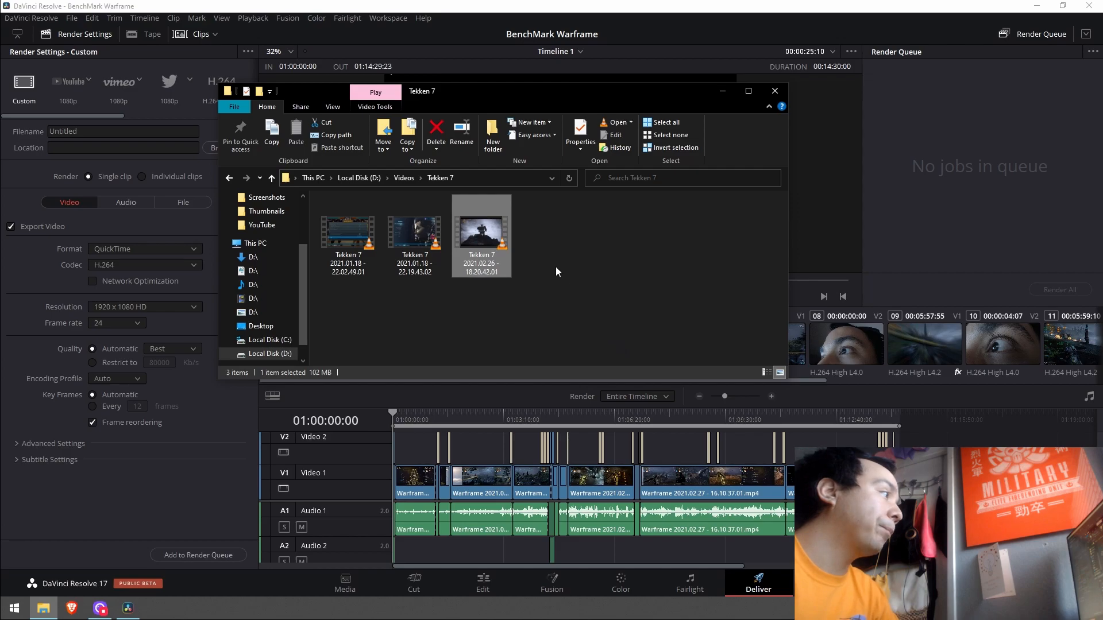
# Shift the File Explorer window slightly to the left.
pyautogui.moveTo(603, 90); pyautogui.dragTo(524, 84)
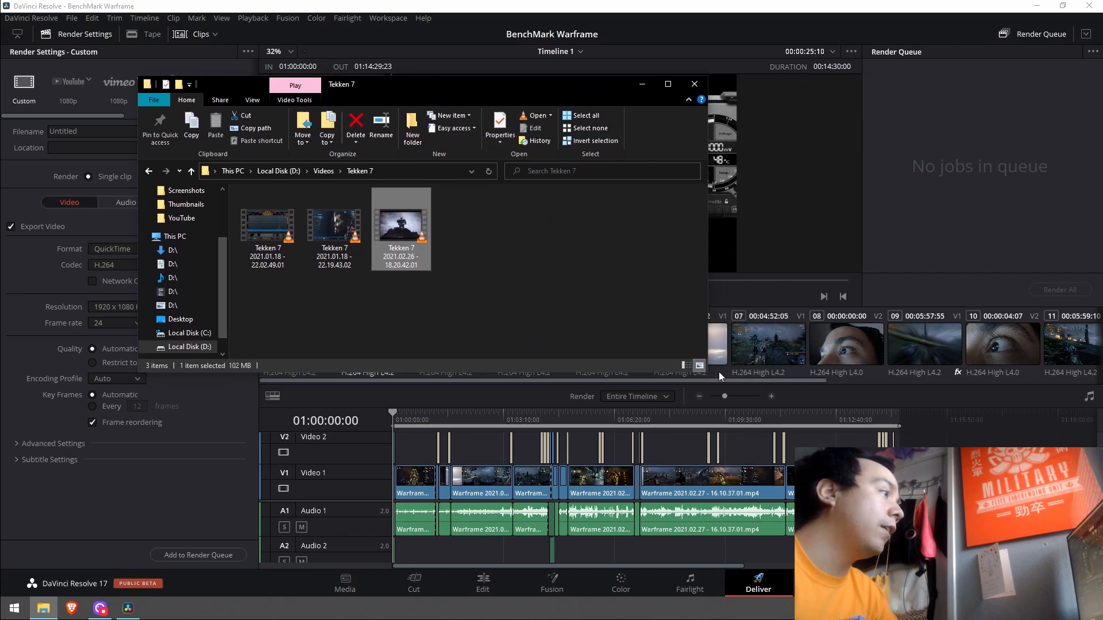
pyautogui.scroll(-2, 552, 517)
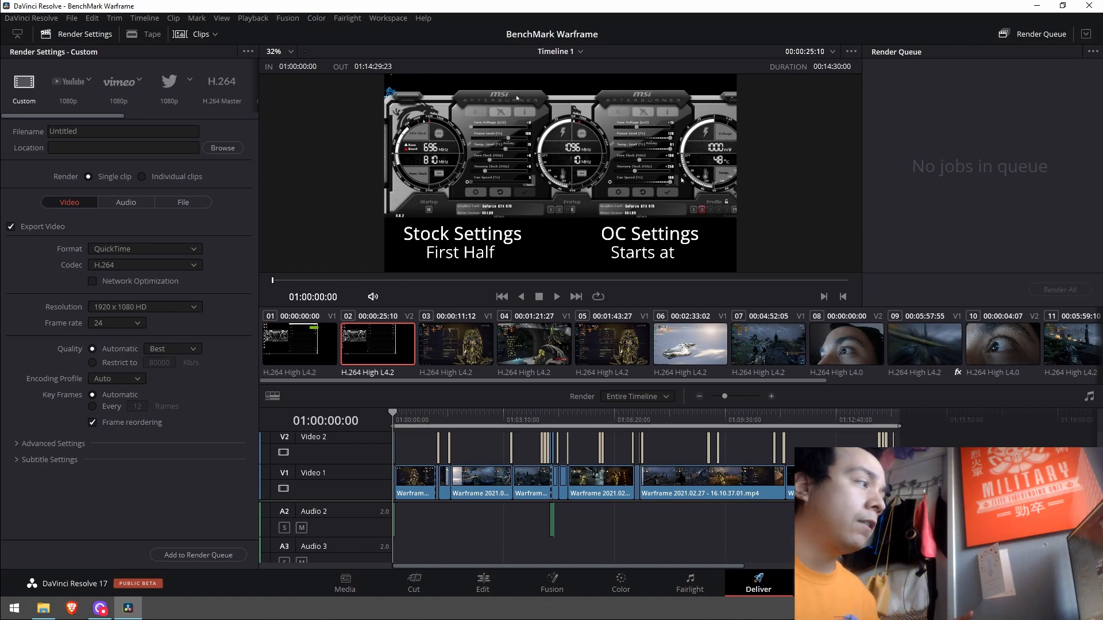
pyautogui.scroll(2, 551, 526)
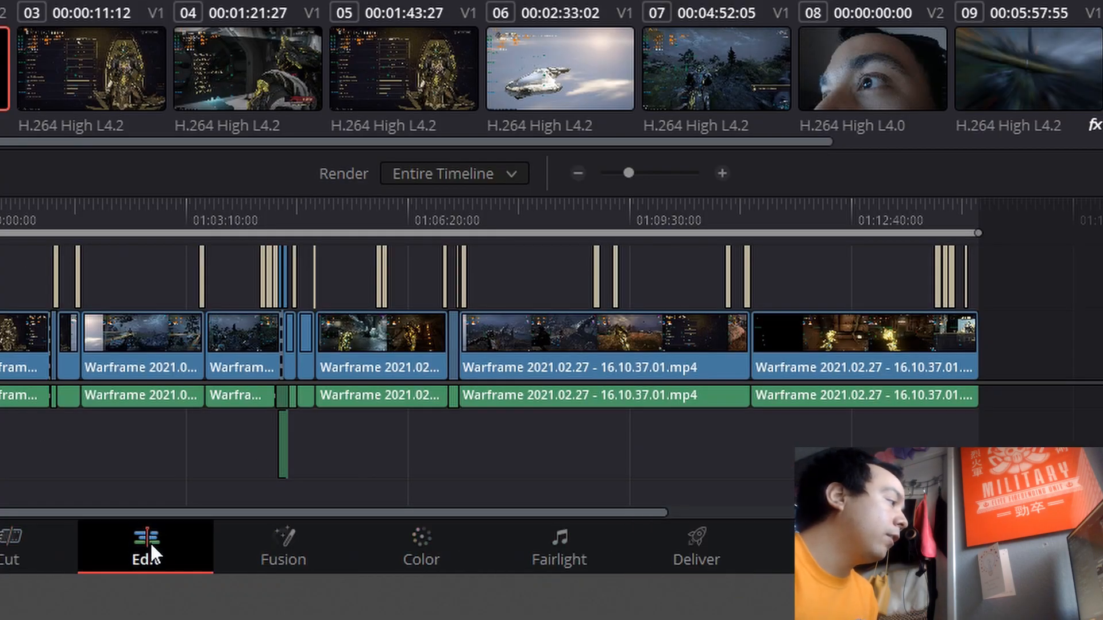
# Select every clip on the Edit page timeline and cut them with Ctrl+X.
pyautogui.click(146, 543)
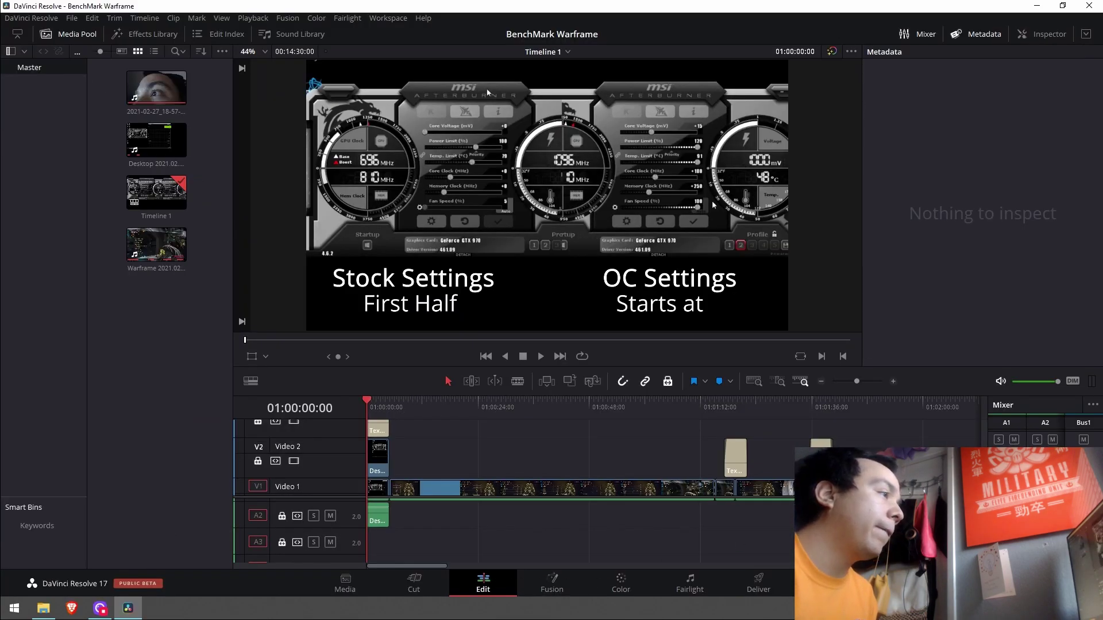
pyautogui.click(856, 381)
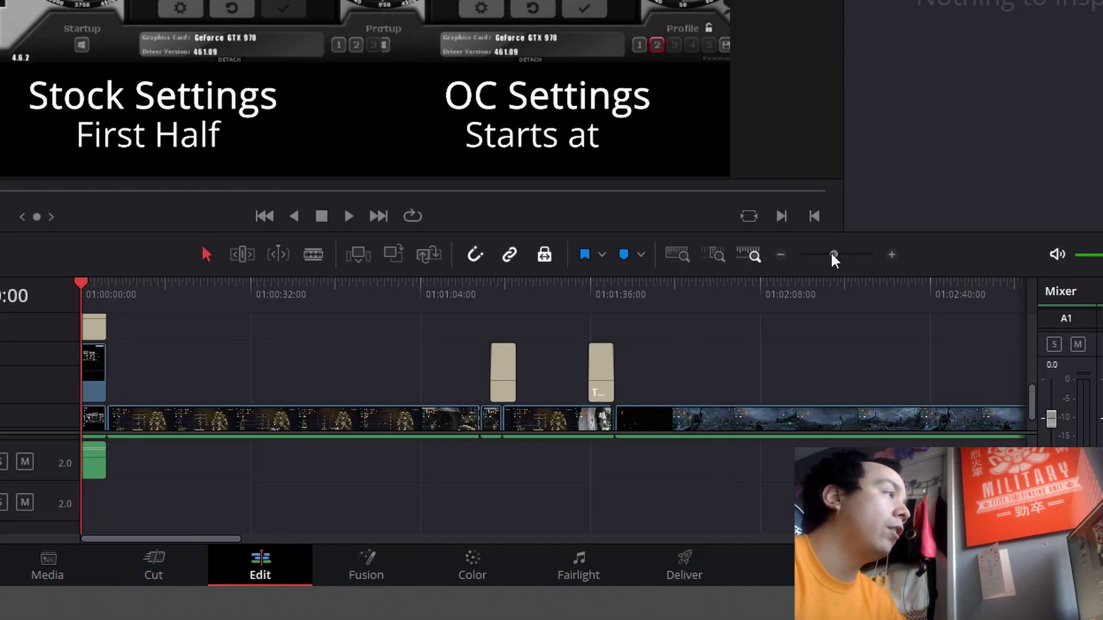
pyautogui.moveTo(831, 254); pyautogui.dragTo(819, 255)
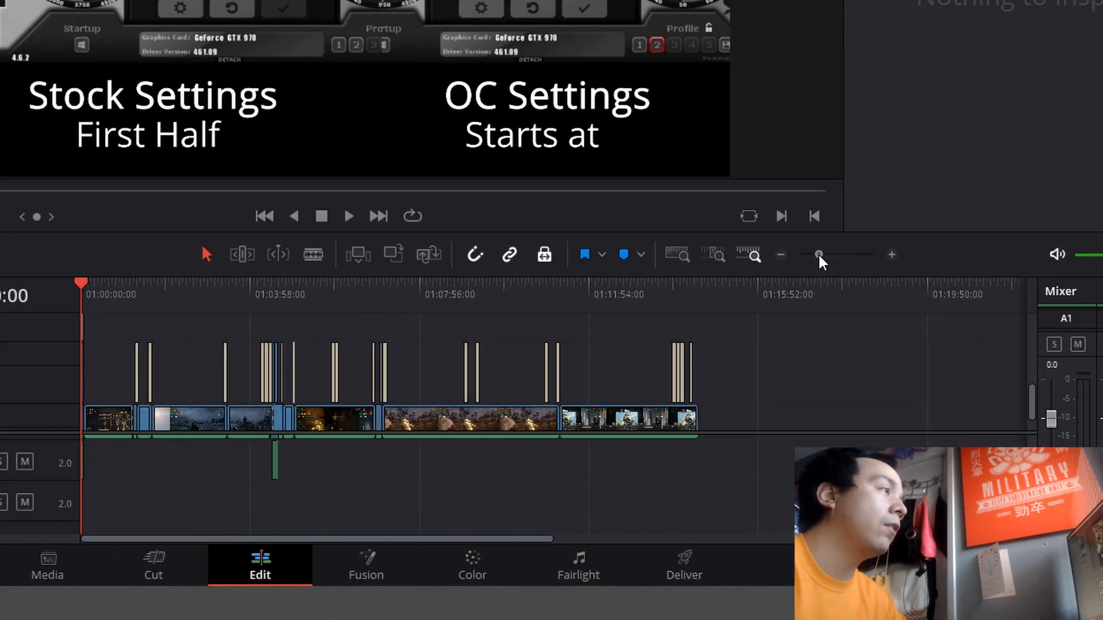
pyautogui.scroll(-2, 785, 473)
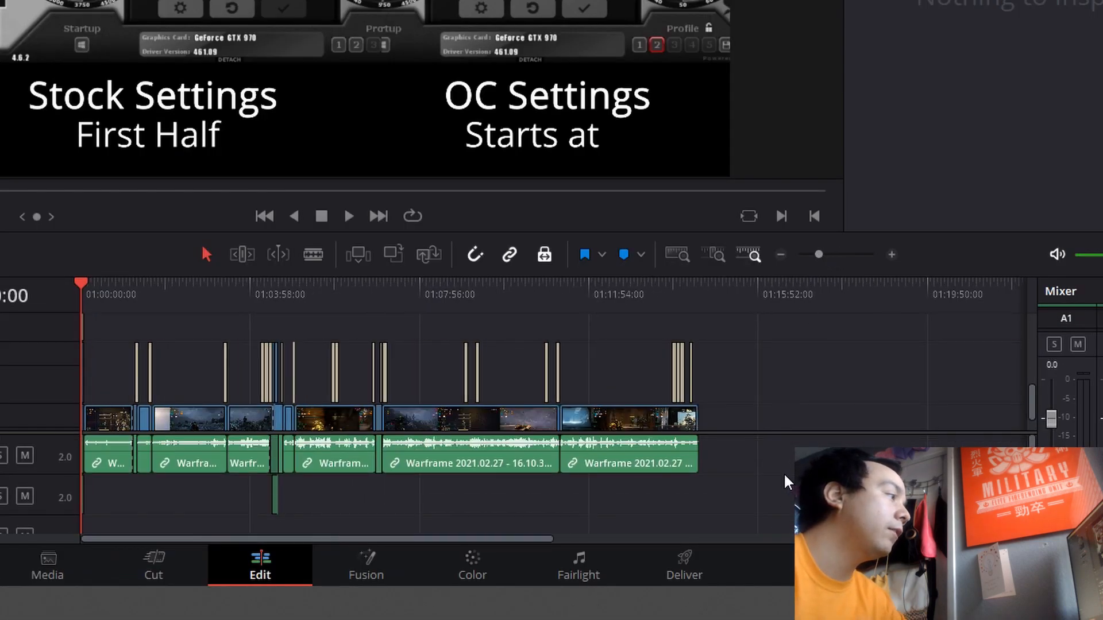
pyautogui.scroll(-2, 784, 471)
pyautogui.scroll(1, 785, 471)
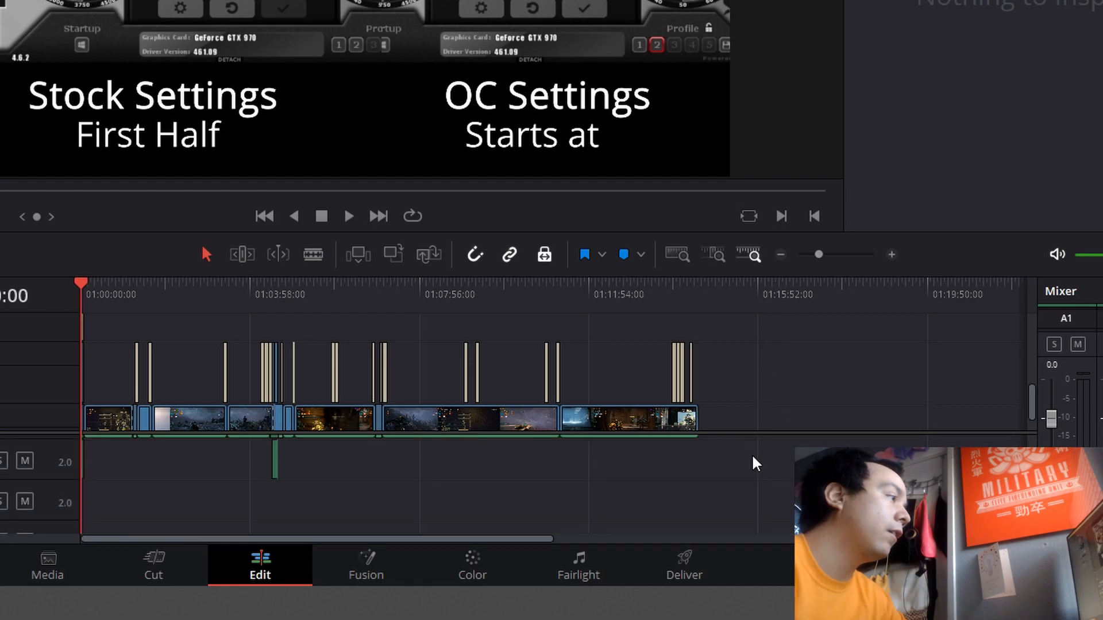
pyautogui.scroll(1, 750, 454)
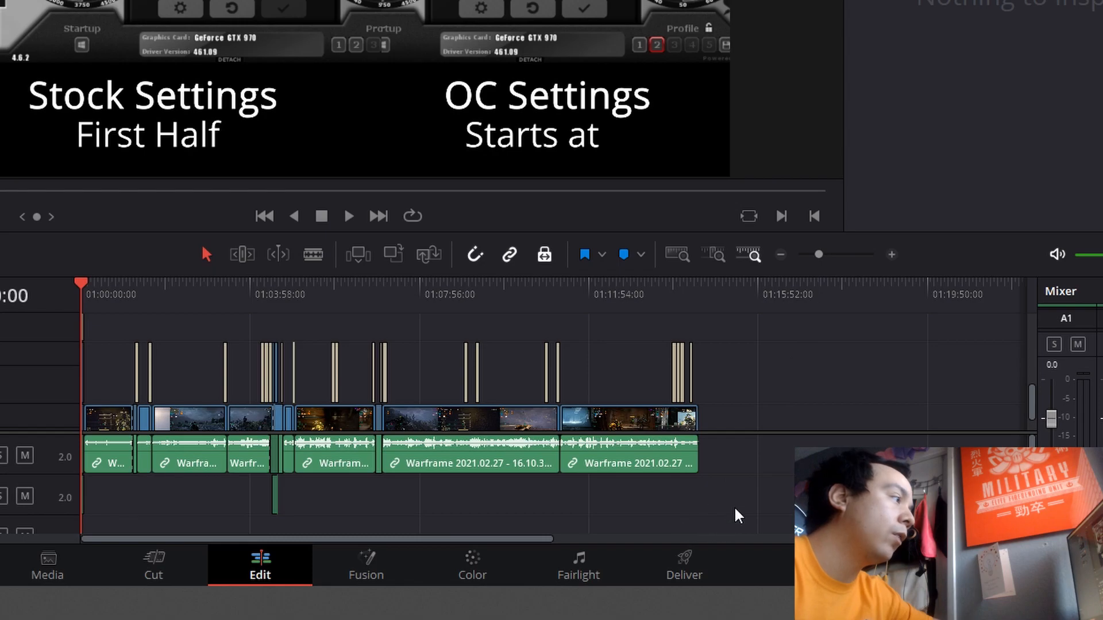
pyautogui.moveTo(750, 530)
pyautogui.mouseDown()
pyautogui.moveTo(76, 325)
pyautogui.moveTo(34, 280)
pyautogui.mouseUp()
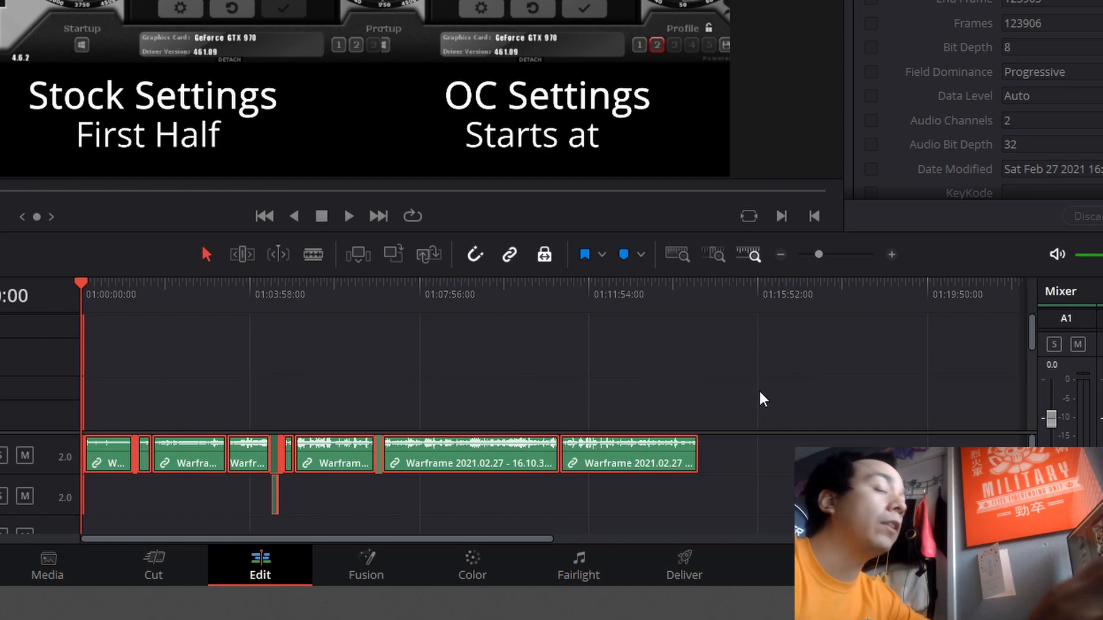
pyautogui.scroll(-2, 744, 422)
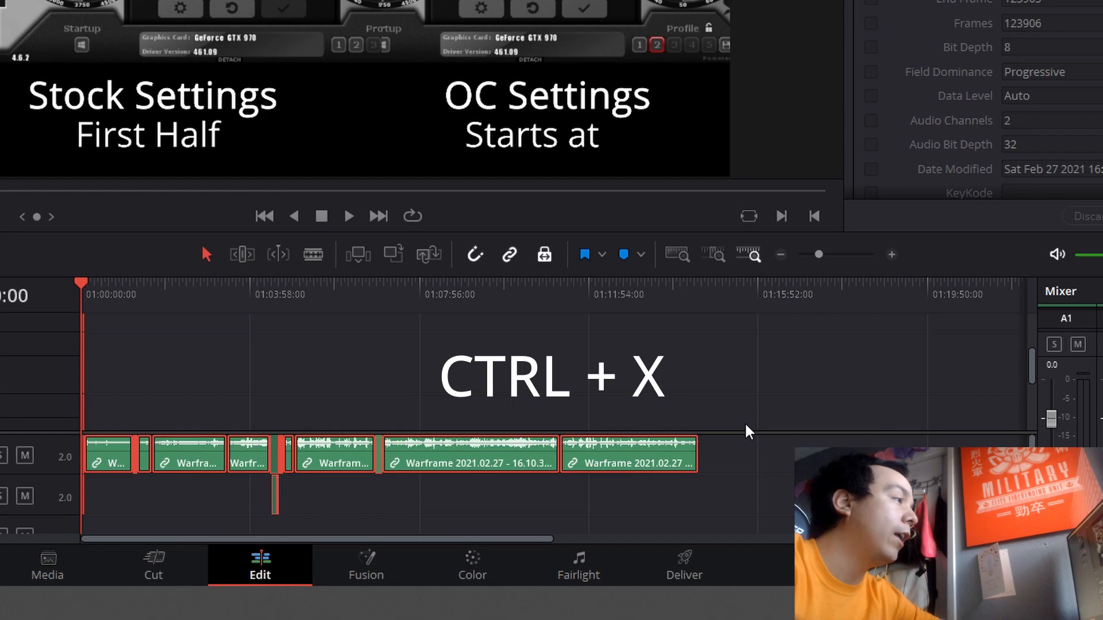
pyautogui.hotkey('ctrl', 'x')
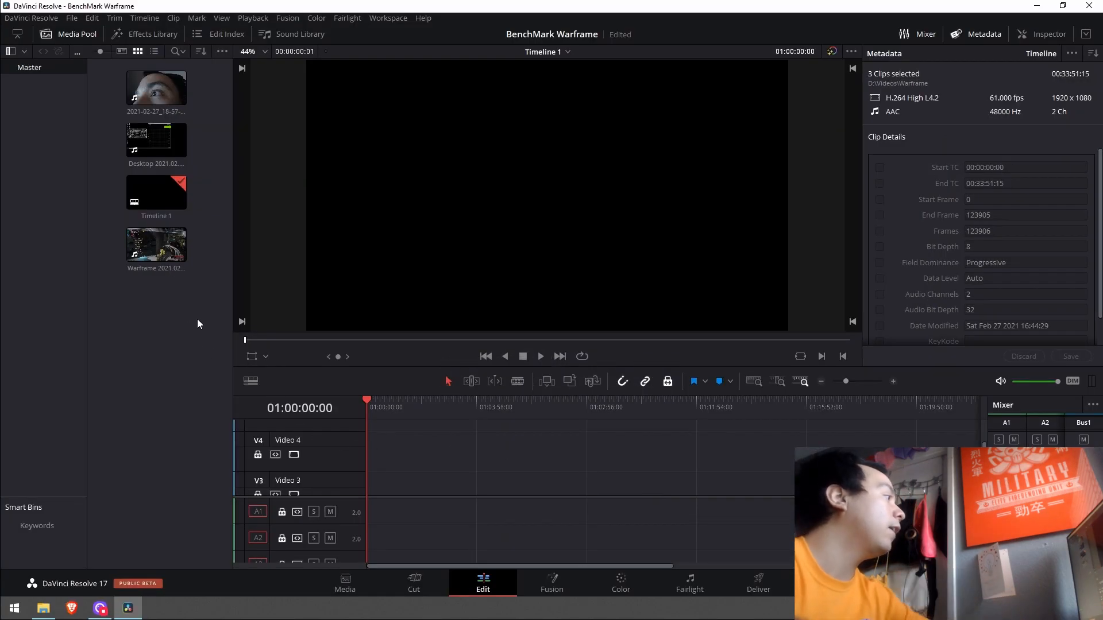
# Delete all four Media Pool items, including Timeline 1, from the Media page and confirm.
pyautogui.moveTo(197, 318); pyautogui.dragTo(139, 83)
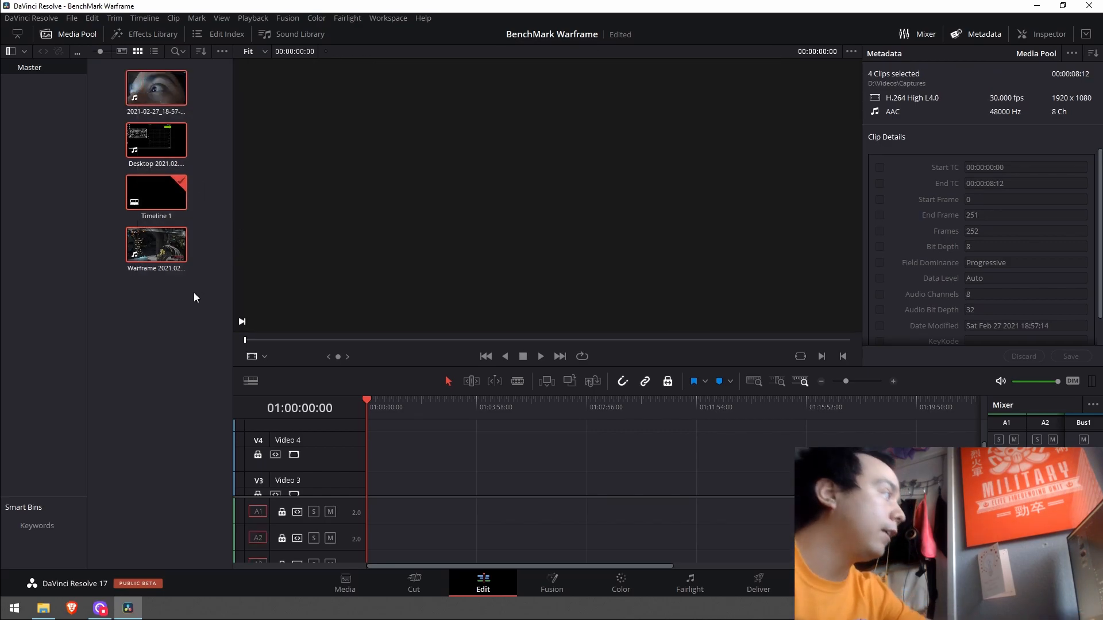
pyautogui.click(414, 584)
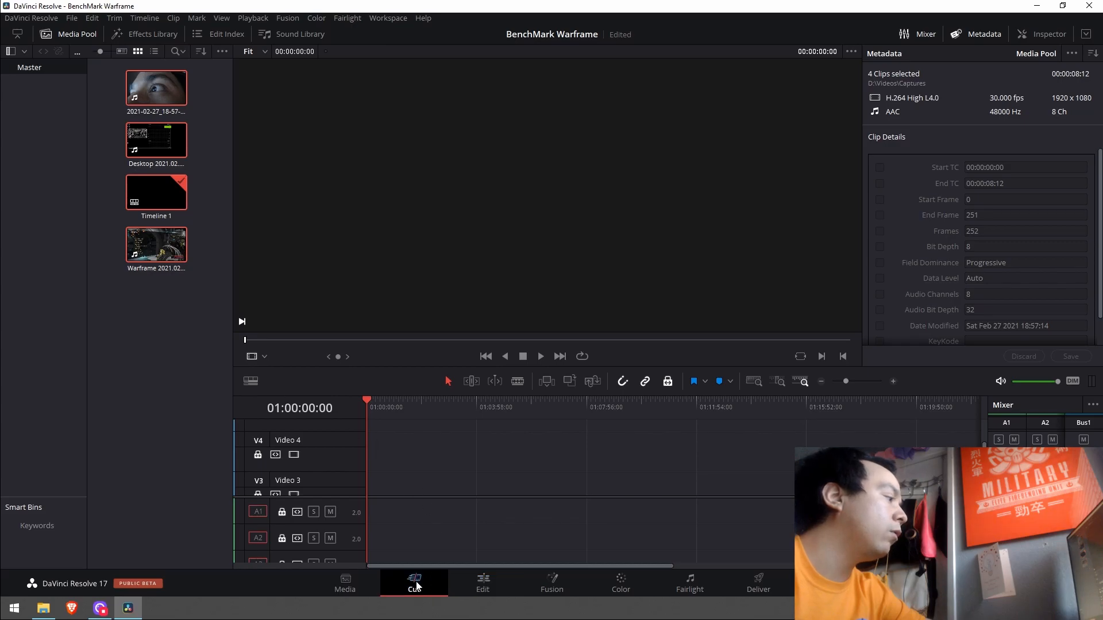
pyautogui.click(359, 588)
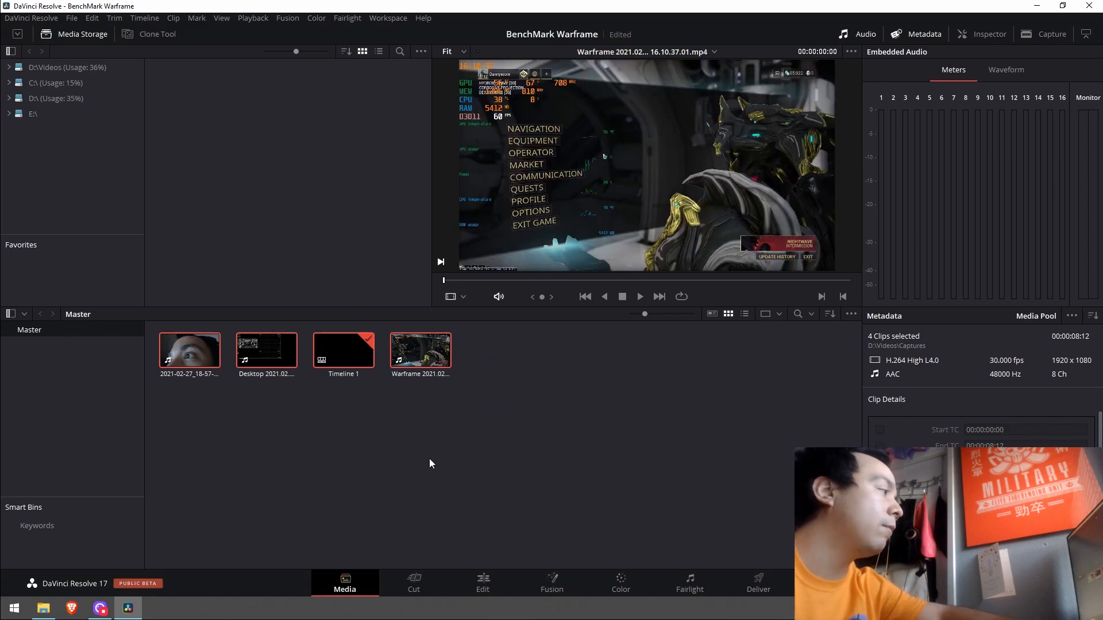
pyautogui.press('Delete')
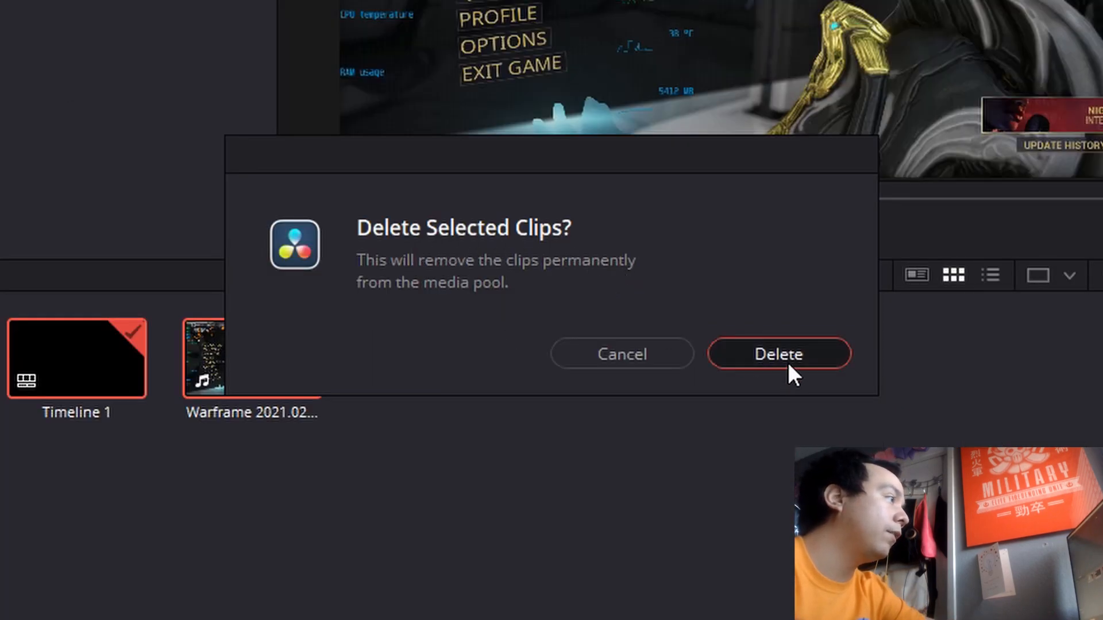
pyautogui.click(788, 362)
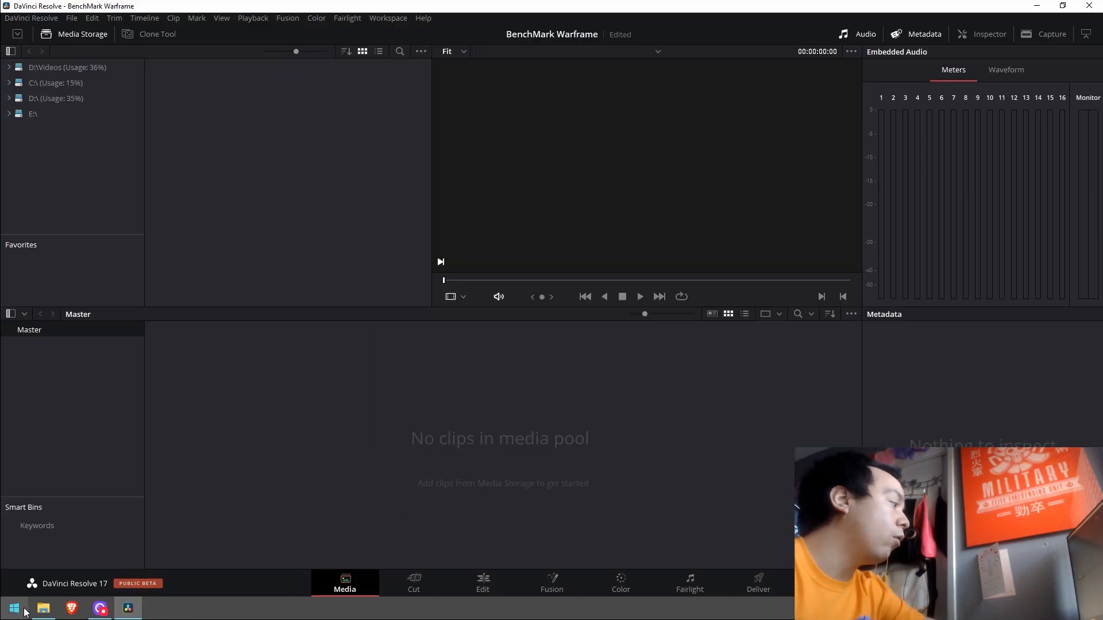
# Drag the Tekken 7 clip into the Media Pool and accept changing the project frame rate to match.
pyautogui.click(44, 609)
pyautogui.moveTo(411, 228); pyautogui.dragTo(359, 448)
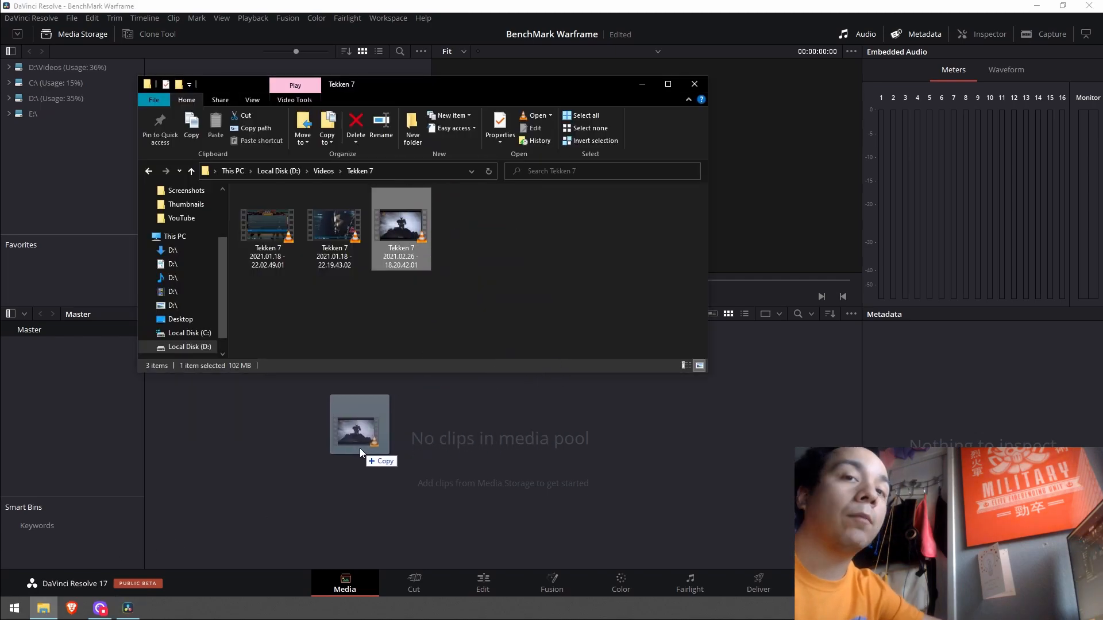
pyautogui.moveTo(359, 448); pyautogui.dragTo(360, 449)
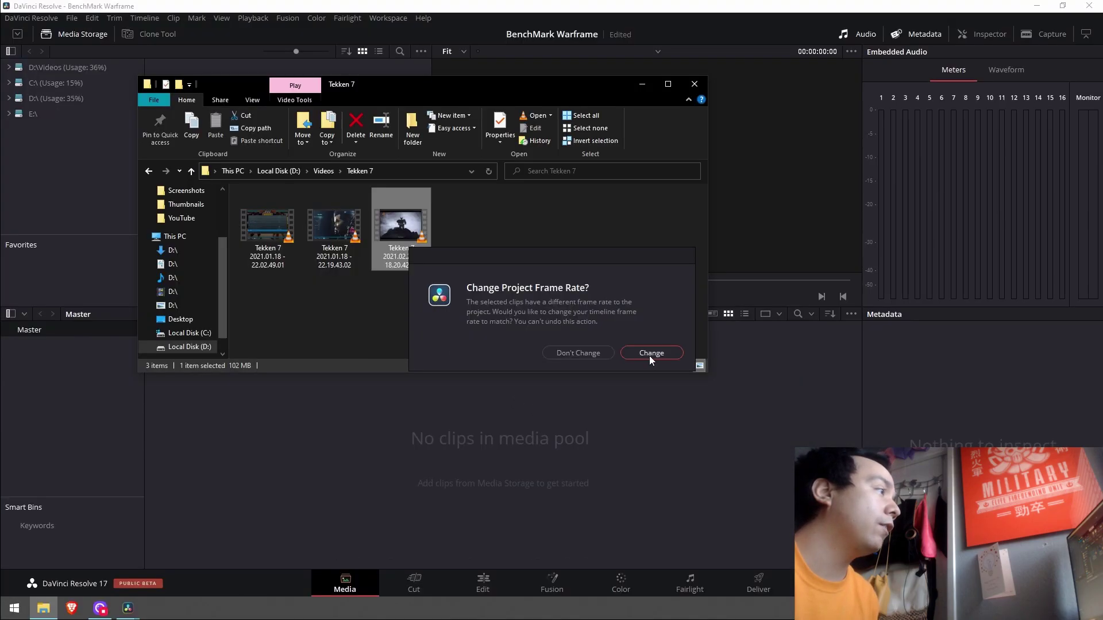
pyautogui.click(649, 356)
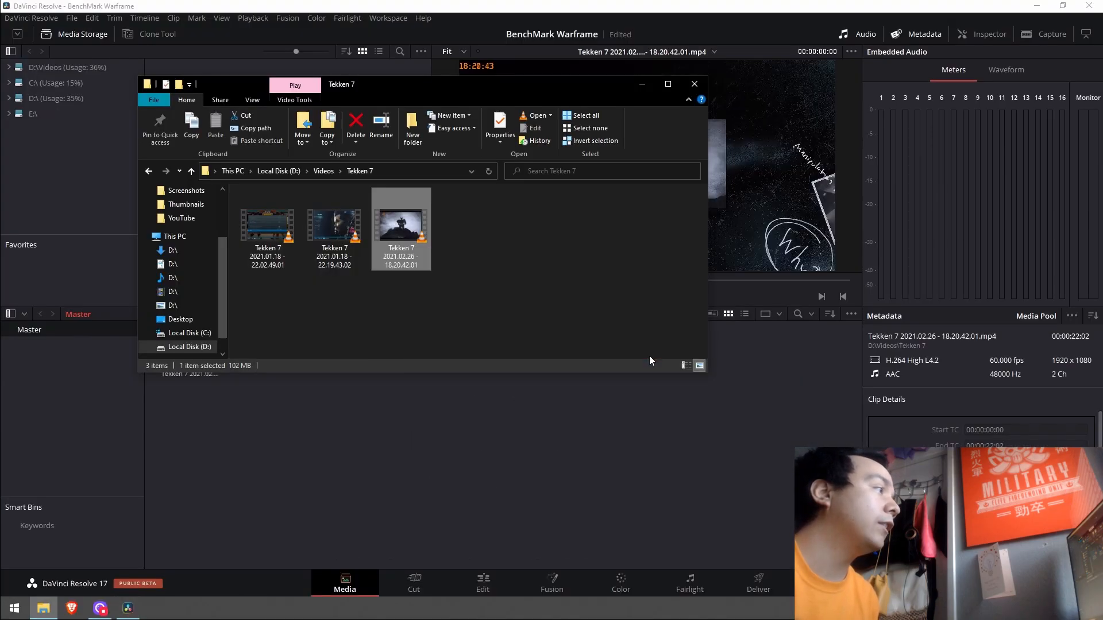
pyautogui.click(657, 423)
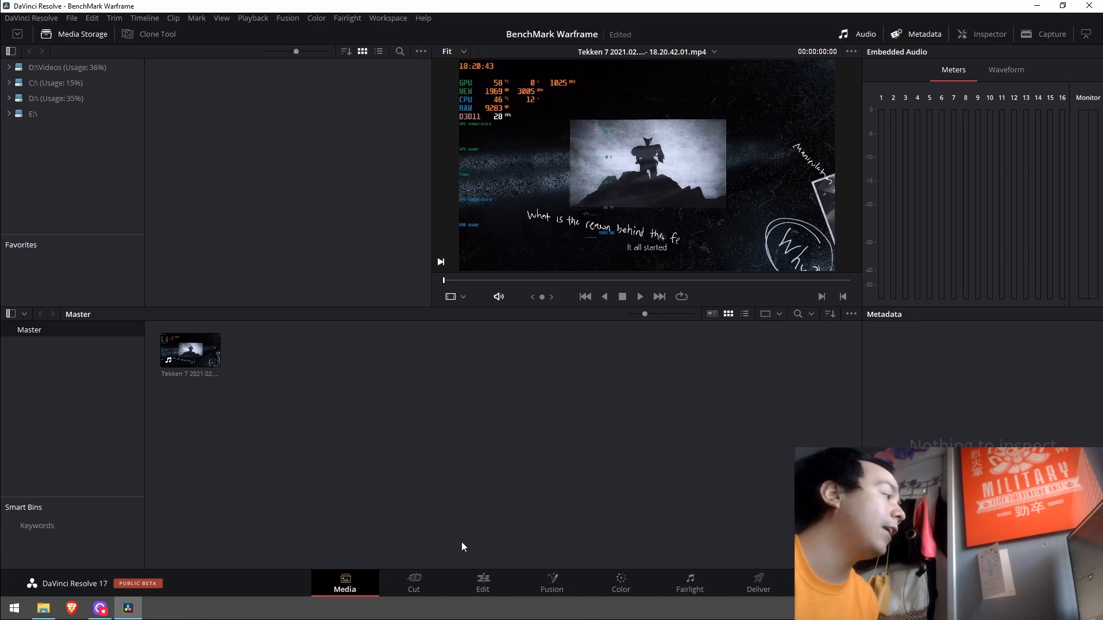
# Paste the cut Warframe clips into the 60 fps timeline with Ctrl+V and adjust the zoom to view them.
pyautogui.click(484, 584)
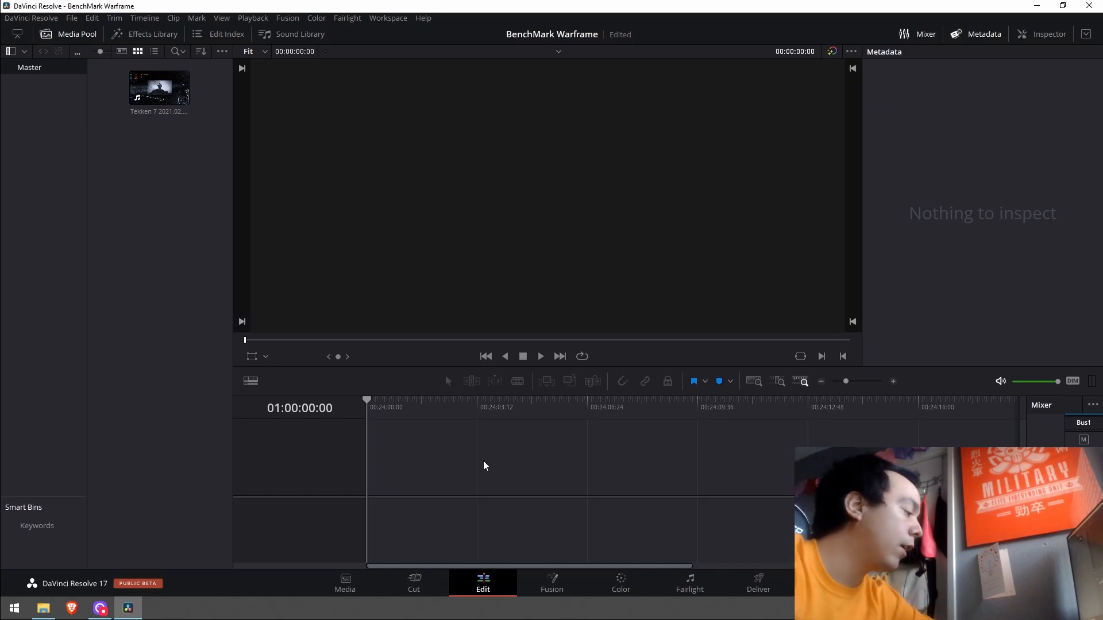
pyautogui.hotkey('ctrl', 'v')
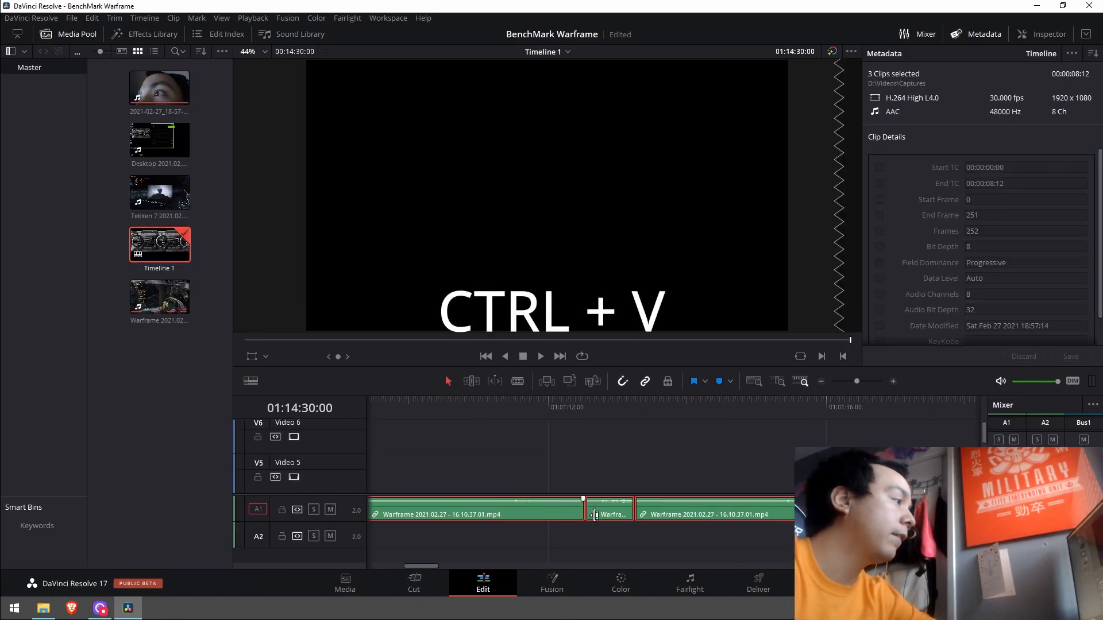
pyautogui.moveTo(856, 381); pyautogui.dragTo(834, 380)
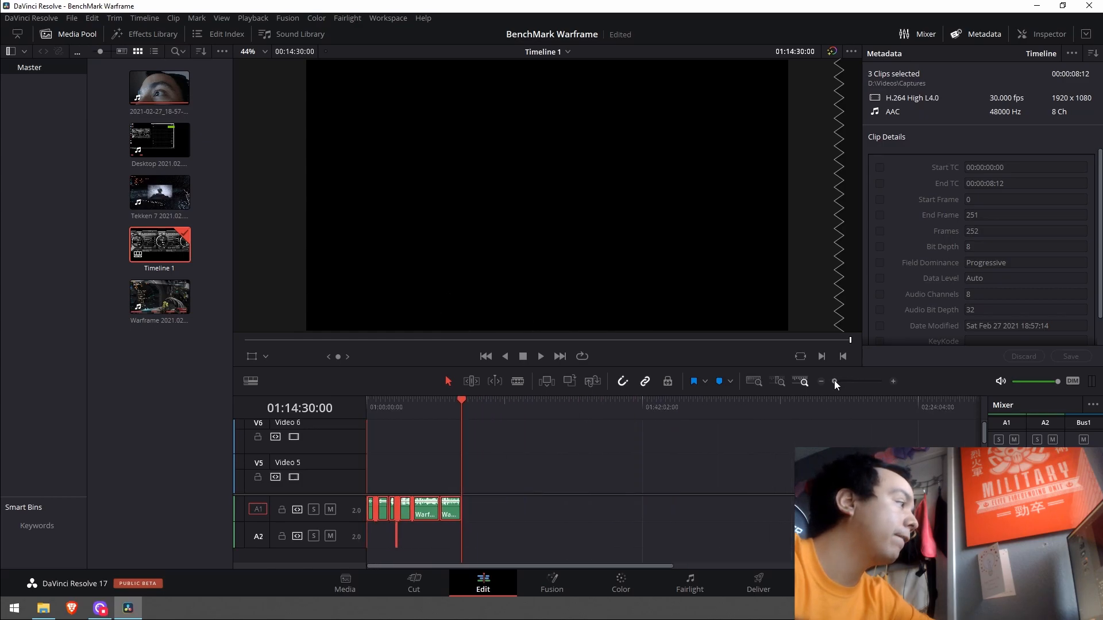
pyautogui.scroll(-1, 576, 471)
pyautogui.scroll(-2, 572, 470)
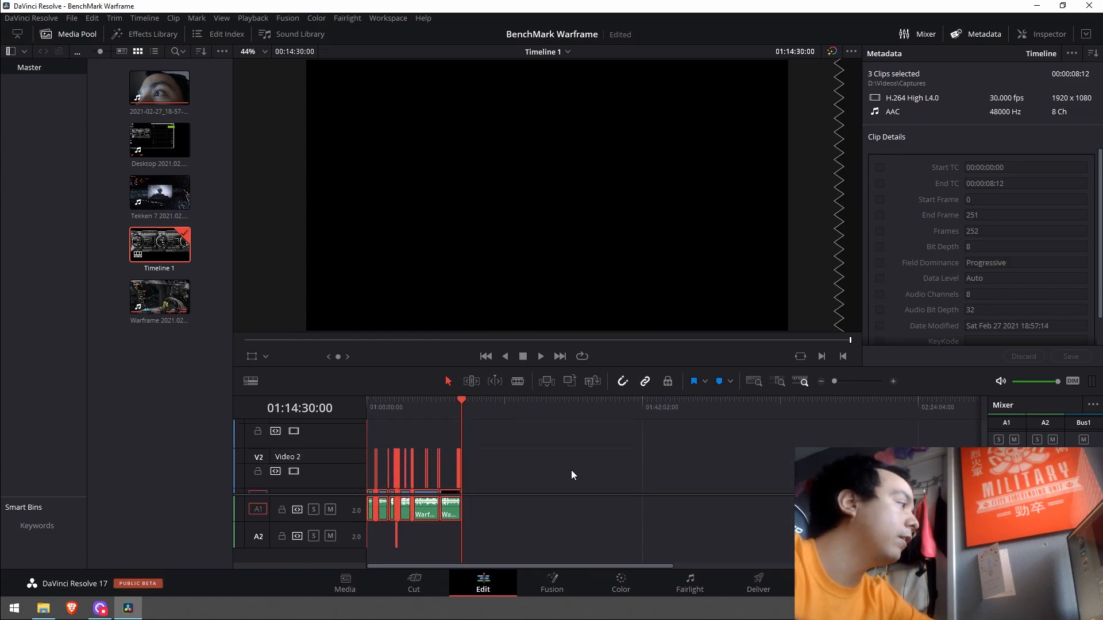
pyautogui.scroll(-2, 571, 470)
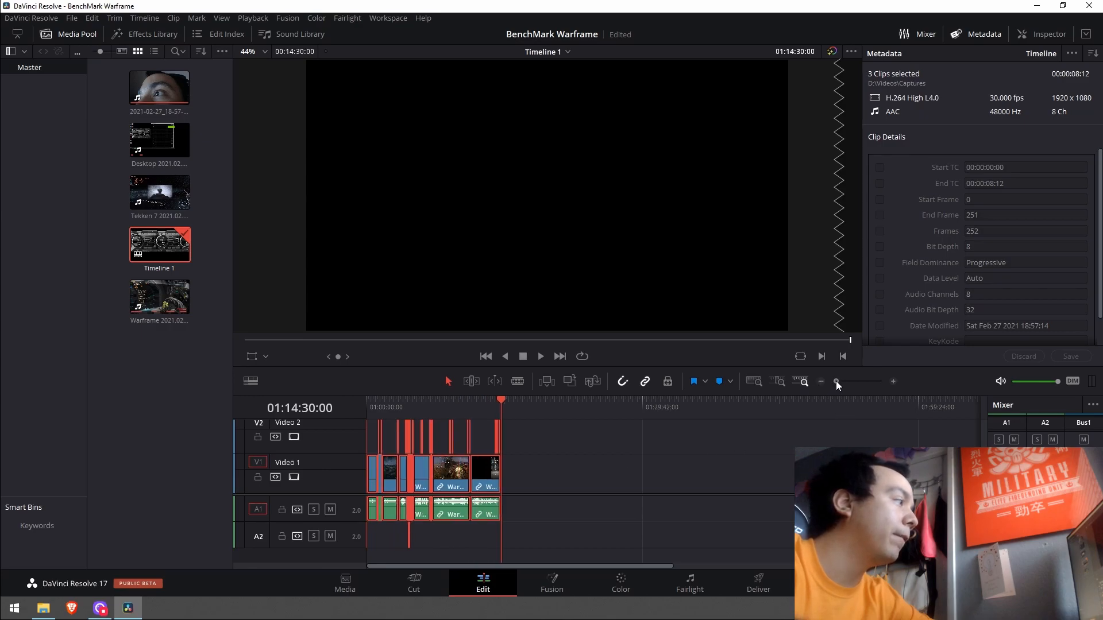
pyautogui.moveTo(834, 381); pyautogui.dragTo(840, 380)
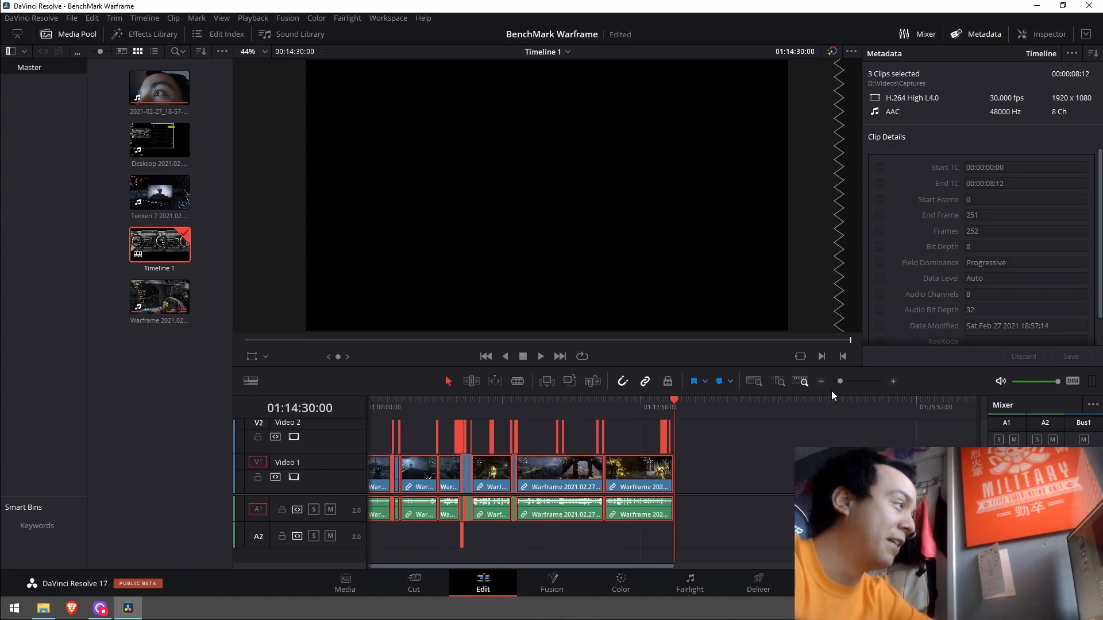
pyautogui.moveTo(839, 380); pyautogui.dragTo(841, 380)
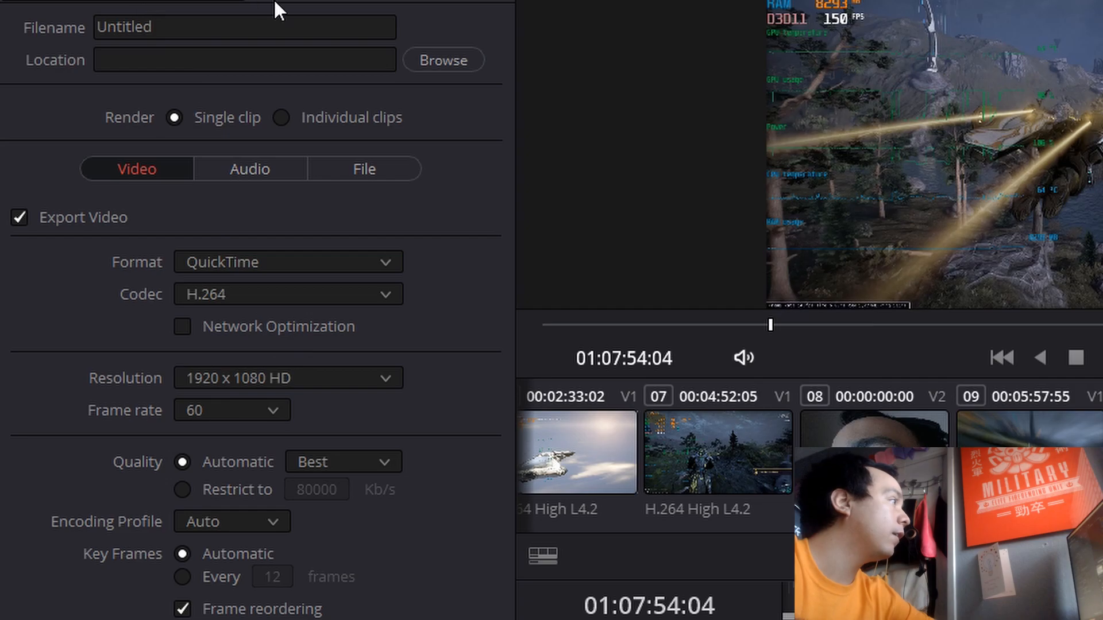
pyautogui.click(250, 34)
pyautogui.click(372, 69)
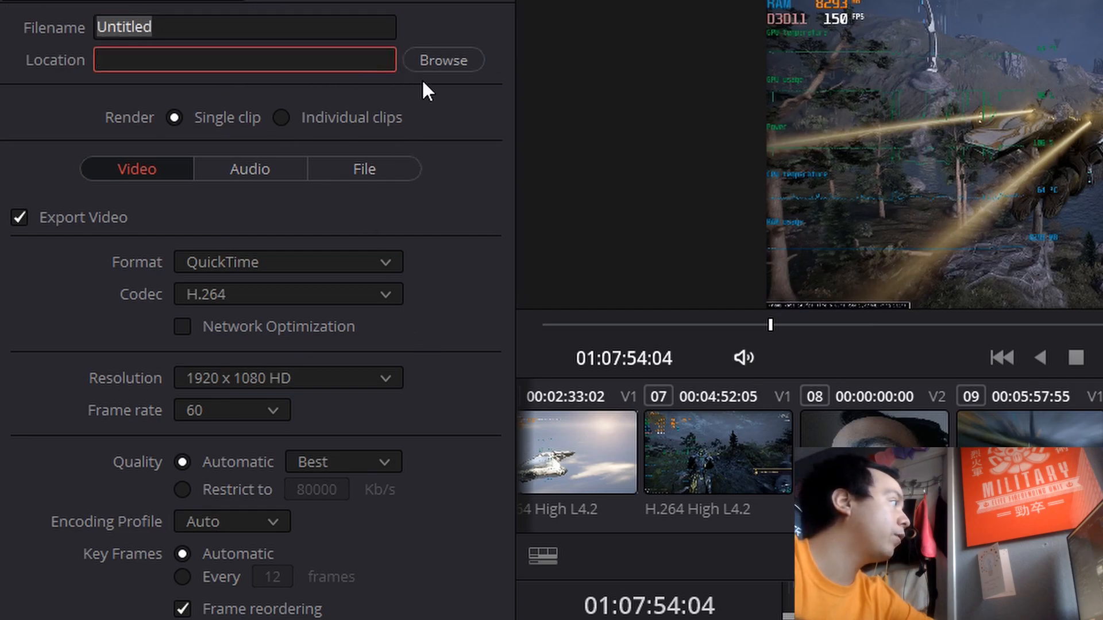